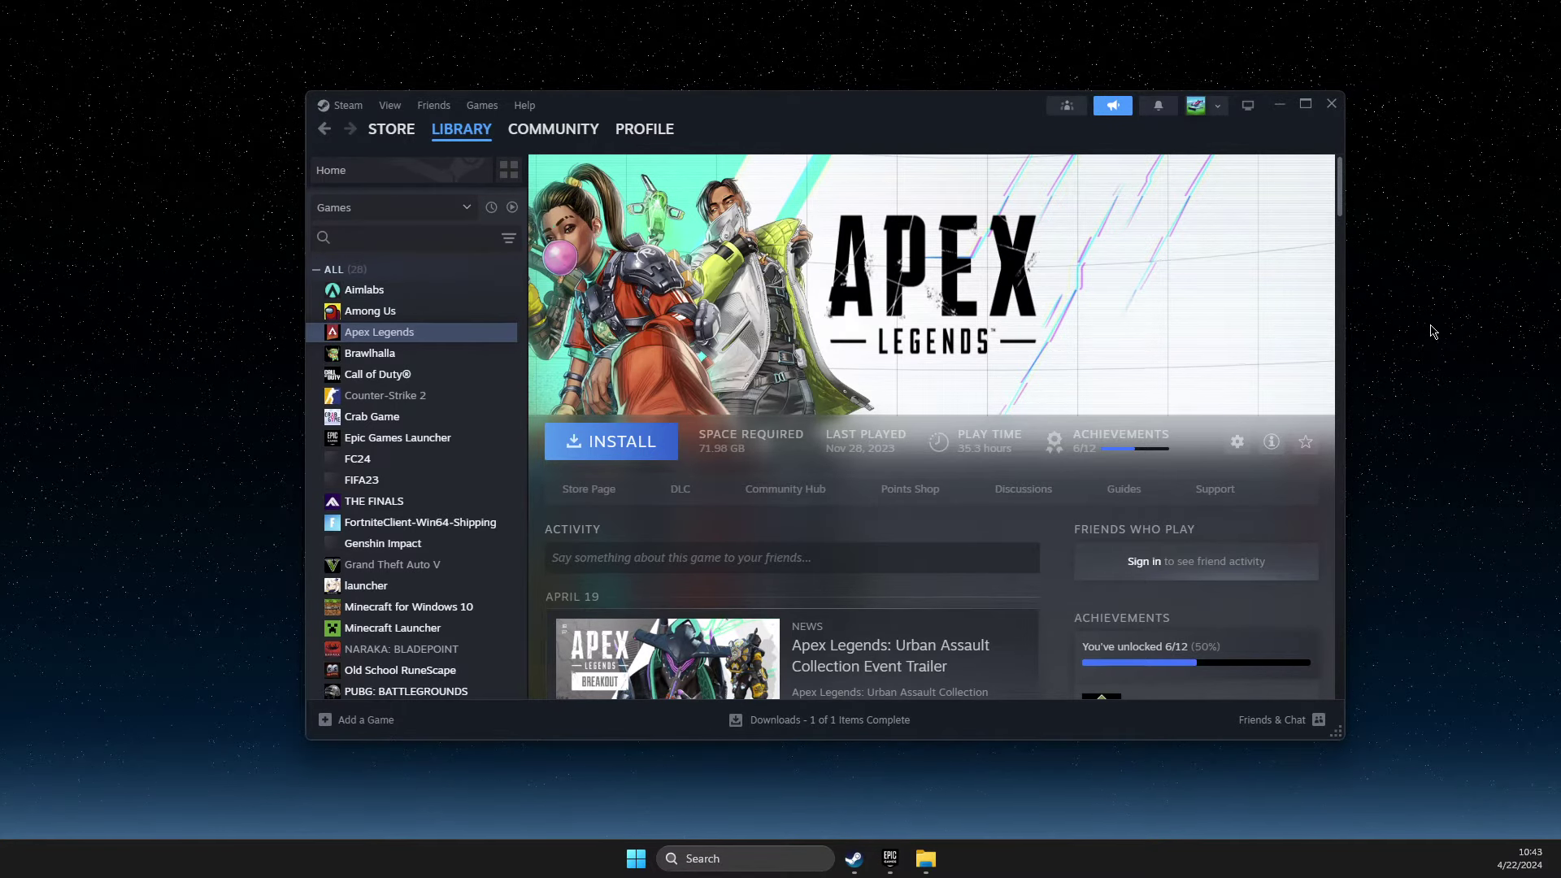
Open the Apex Legends properties window in Steam, then close it
right_click(384, 338)
click(403, 466)
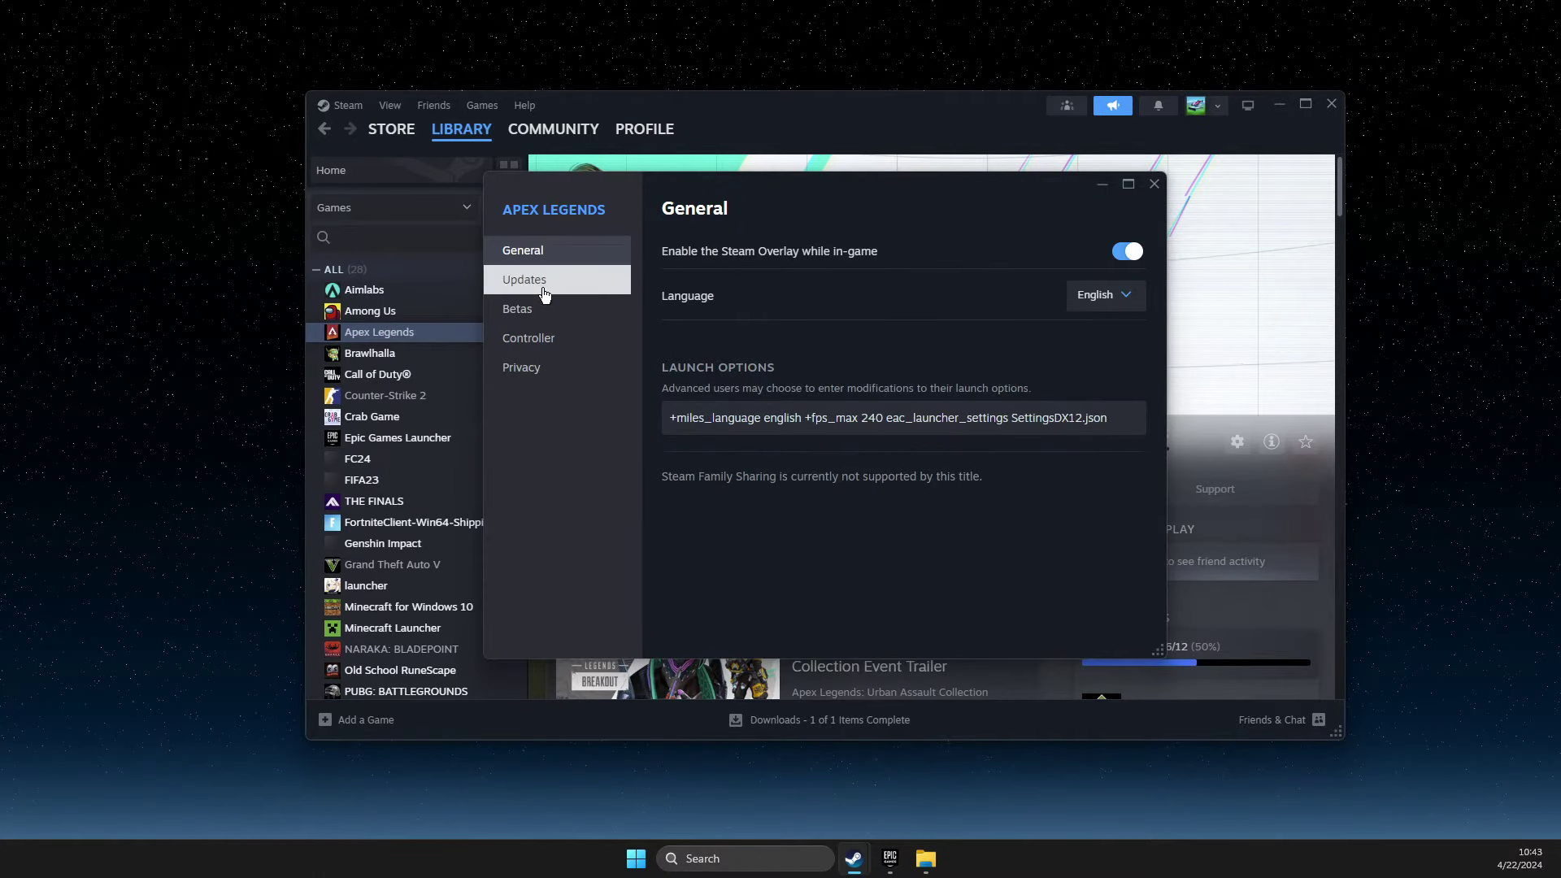
click(1153, 186)
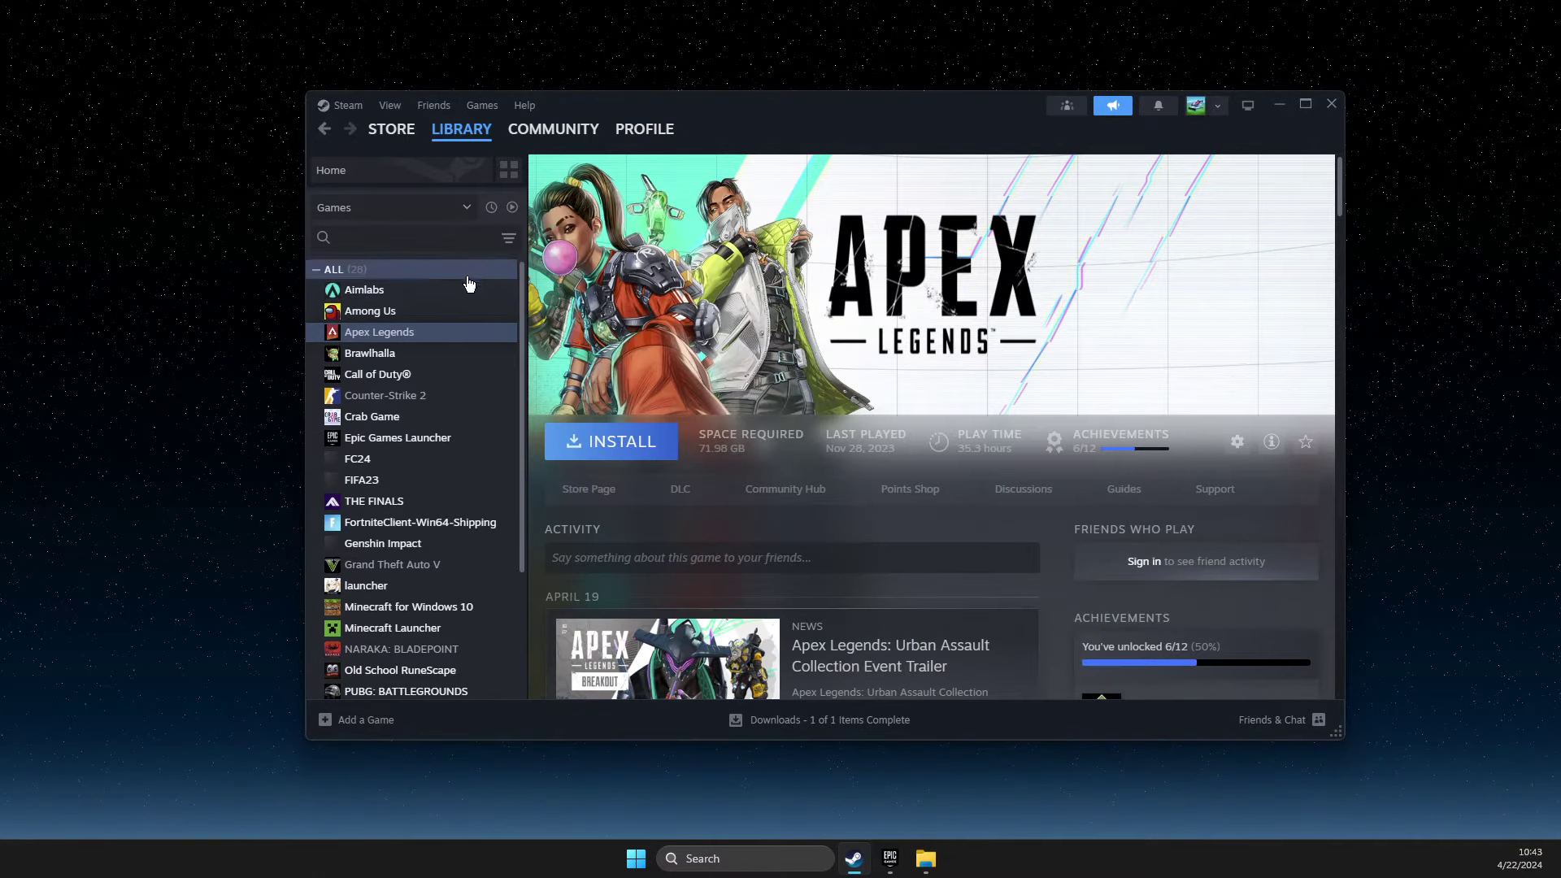
View the Installed Files settings in Among Us properties, then close the window
right_click(366, 308)
click(415, 426)
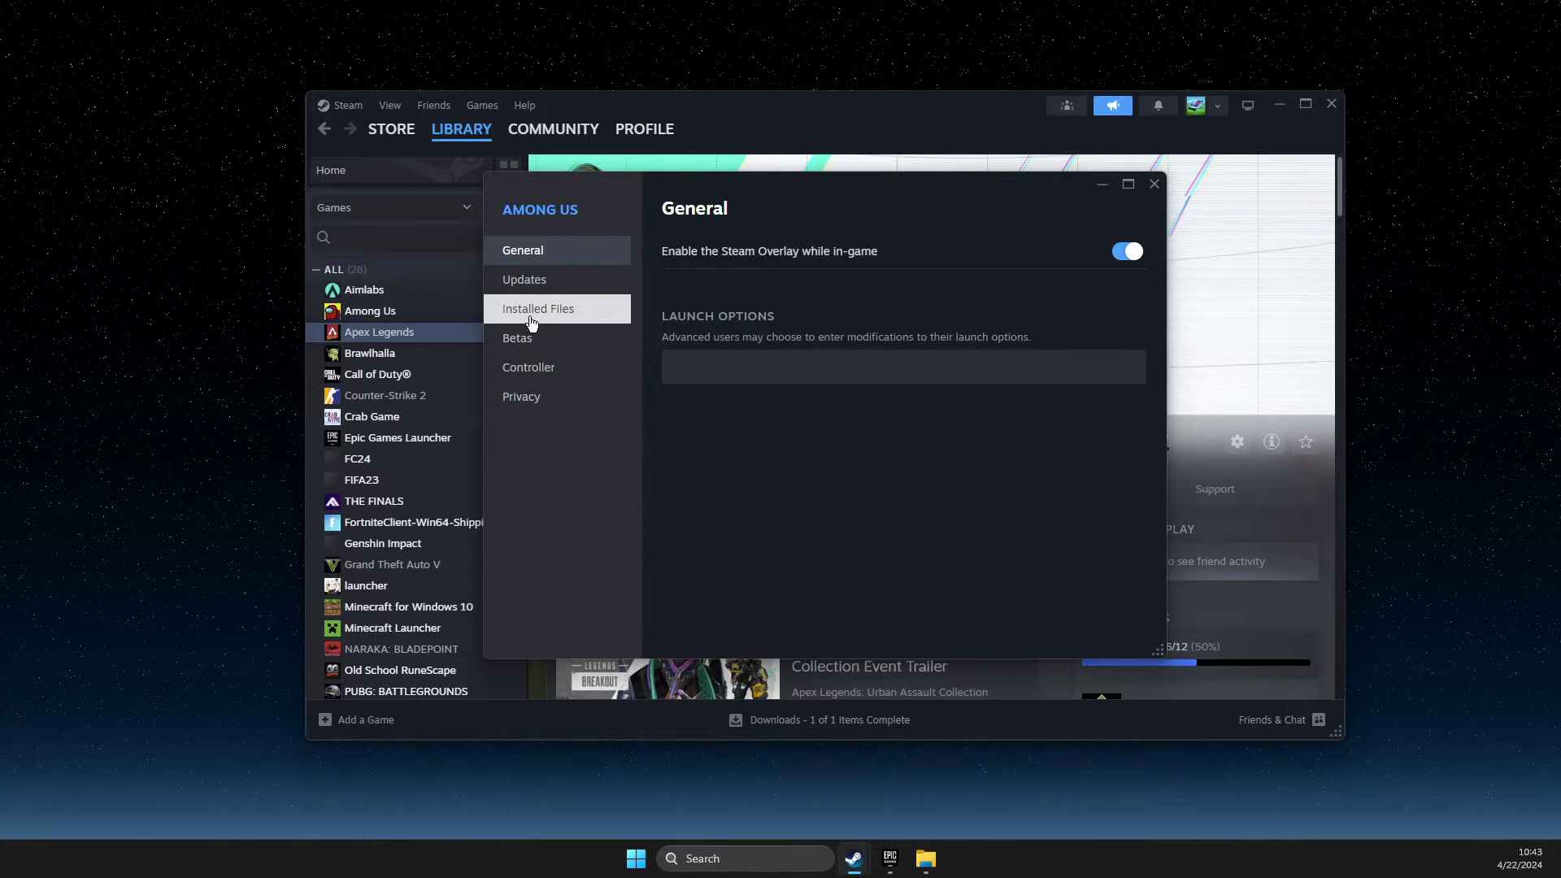
click(536, 308)
click(1155, 184)
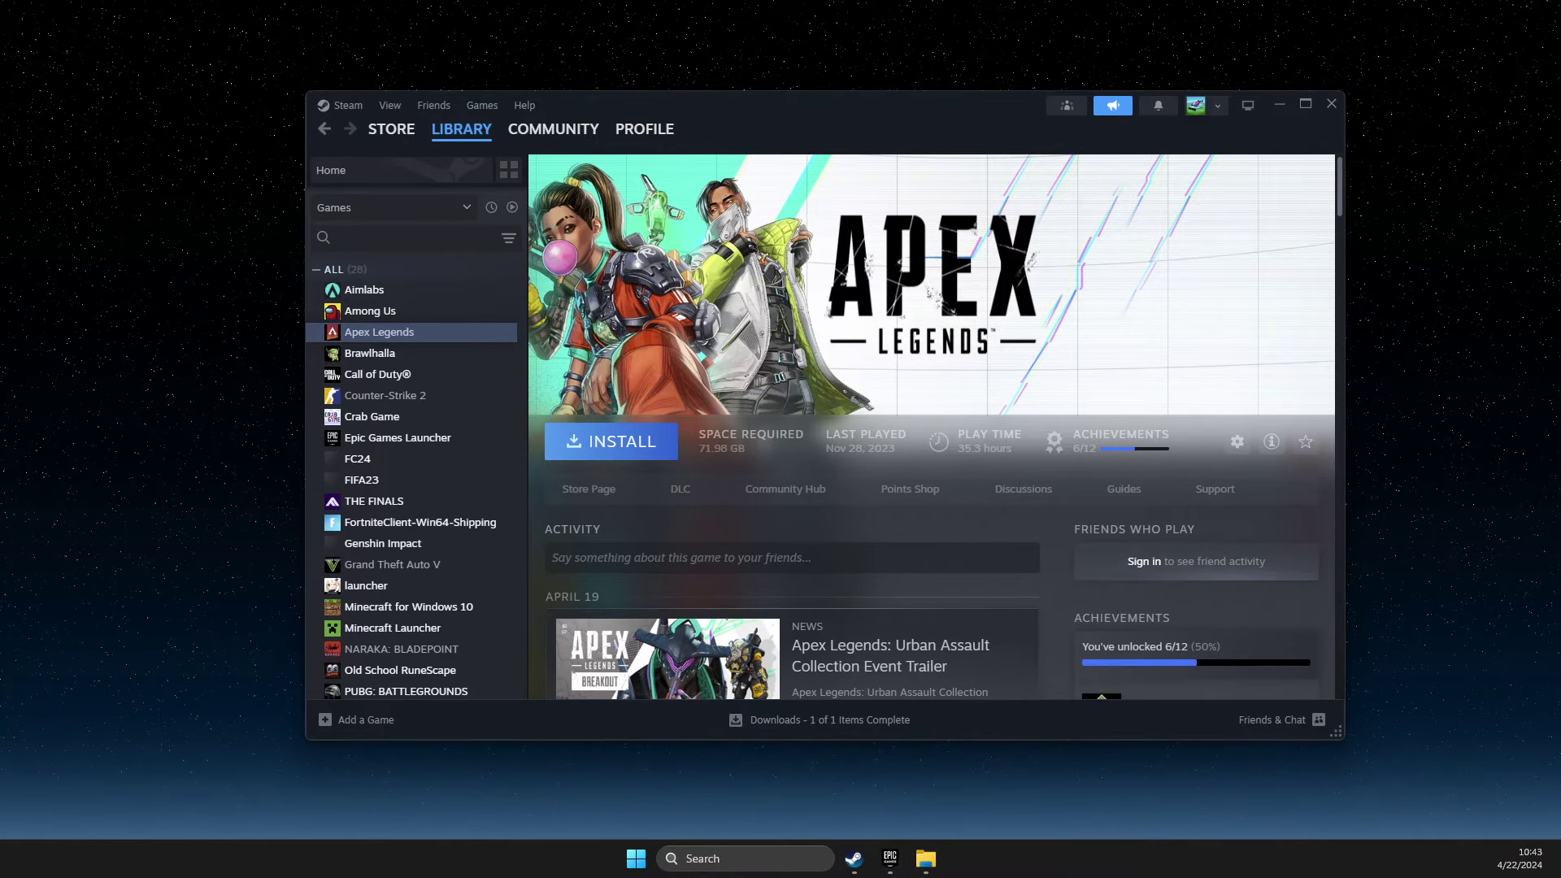
Minimize Steam and browse to C:\Program Files\EA Games\Apex\EasyAntiCheat
click(1281, 104)
double_click(662, 292)
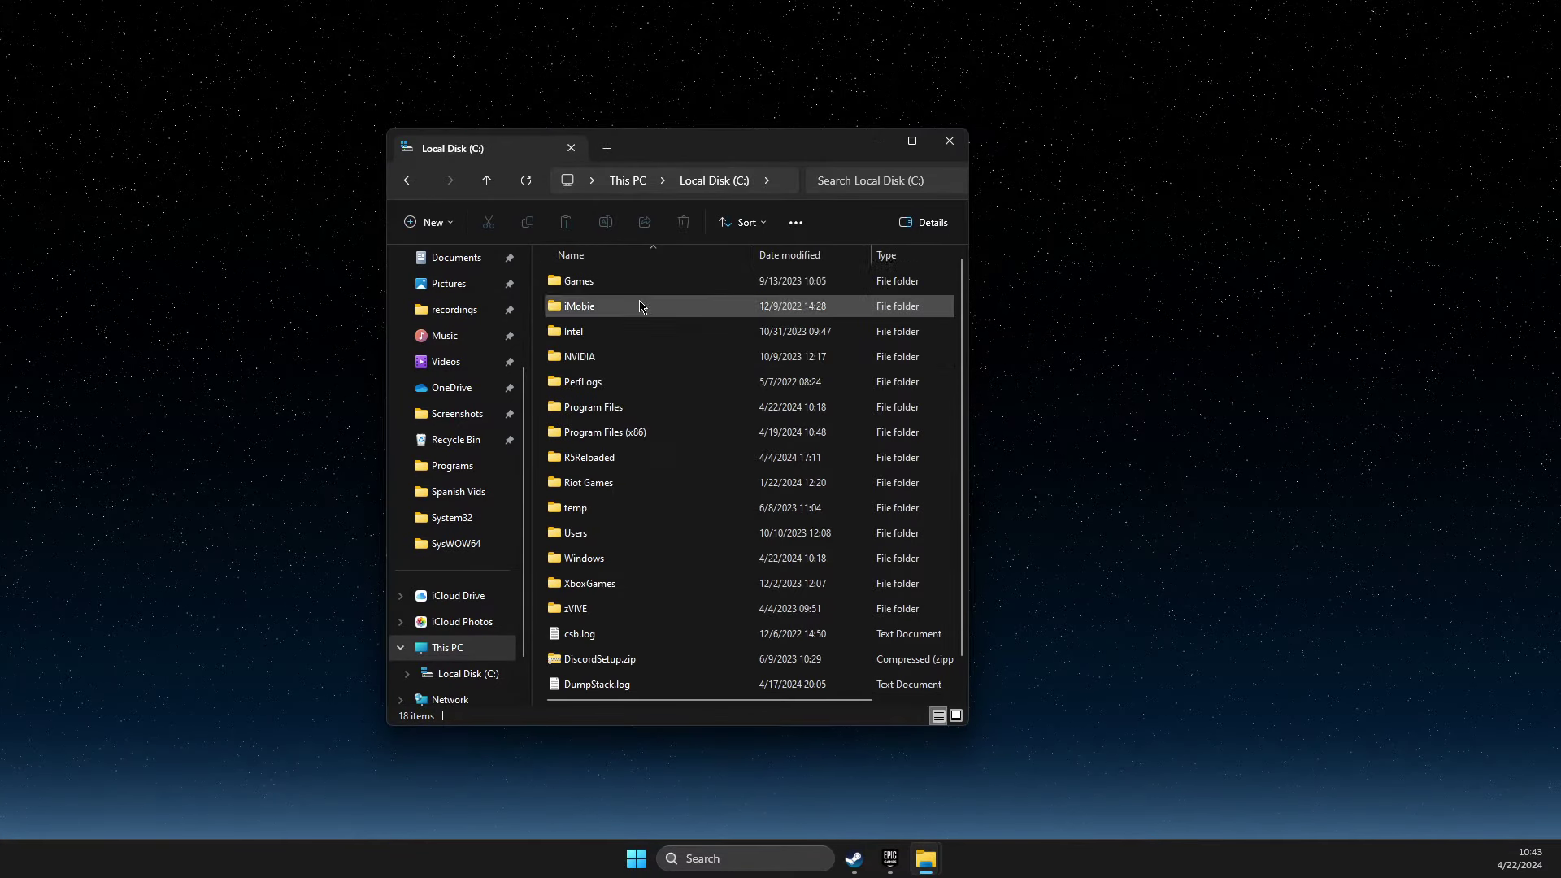
double_click(610, 404)
text(el)
double_click(606, 457)
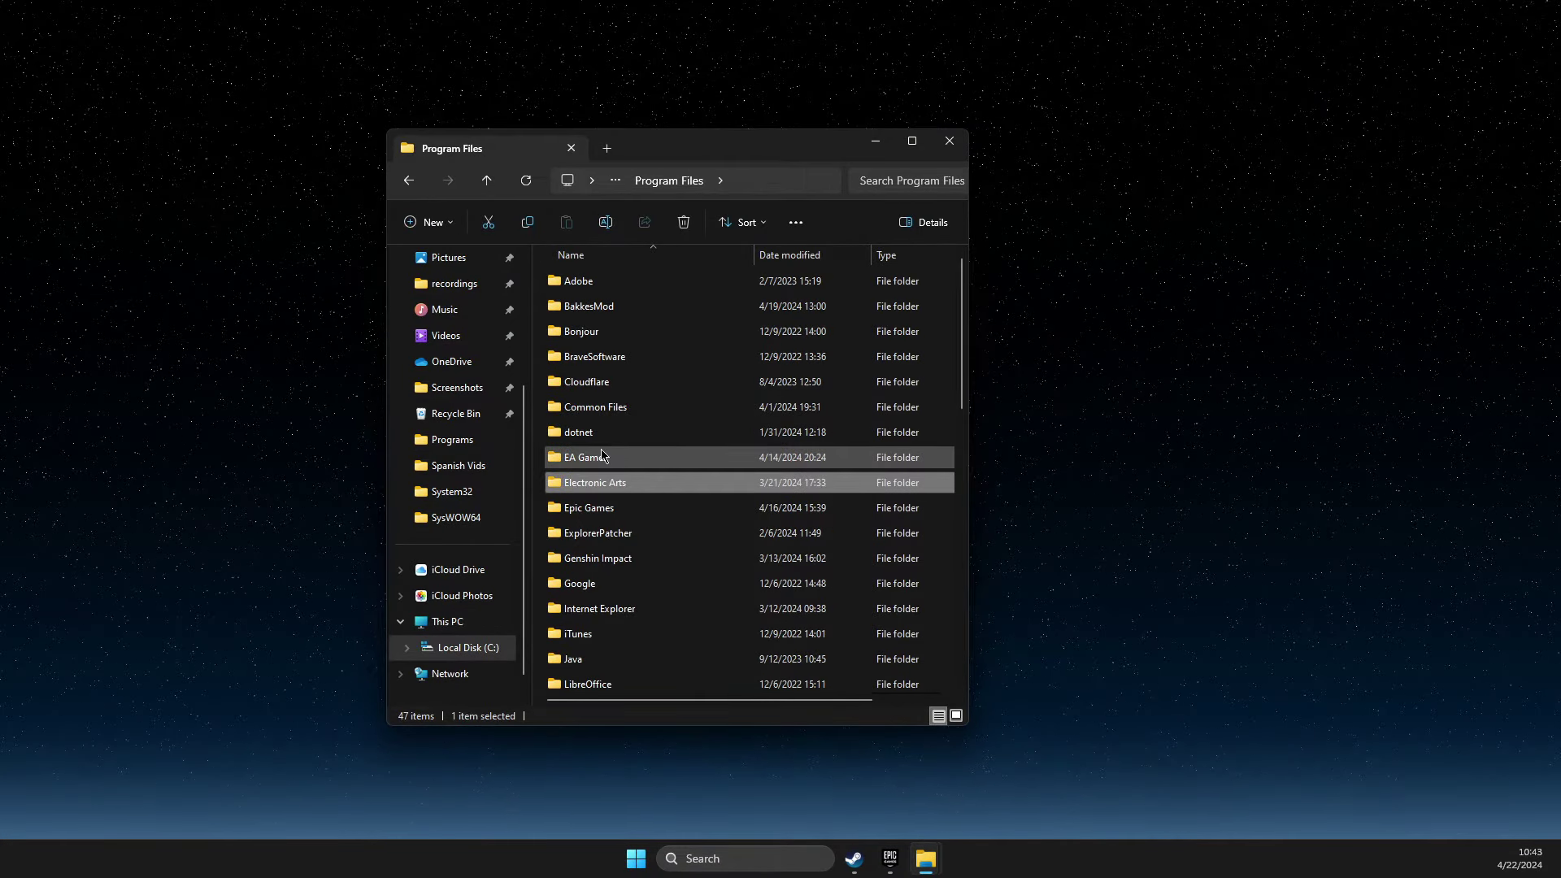
double_click(580, 284)
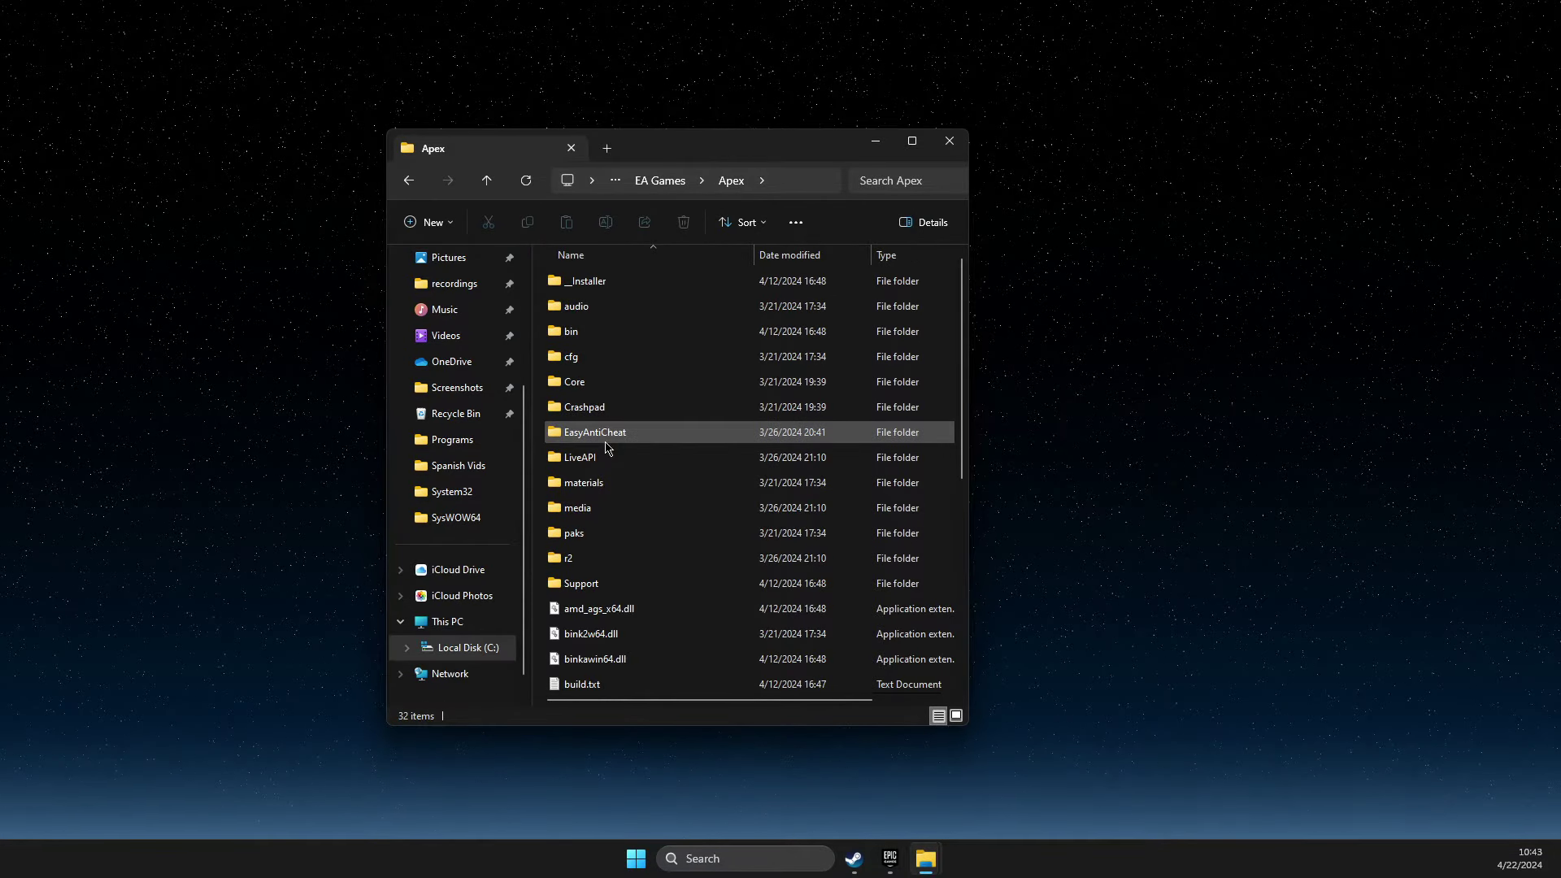
double_click(603, 434)
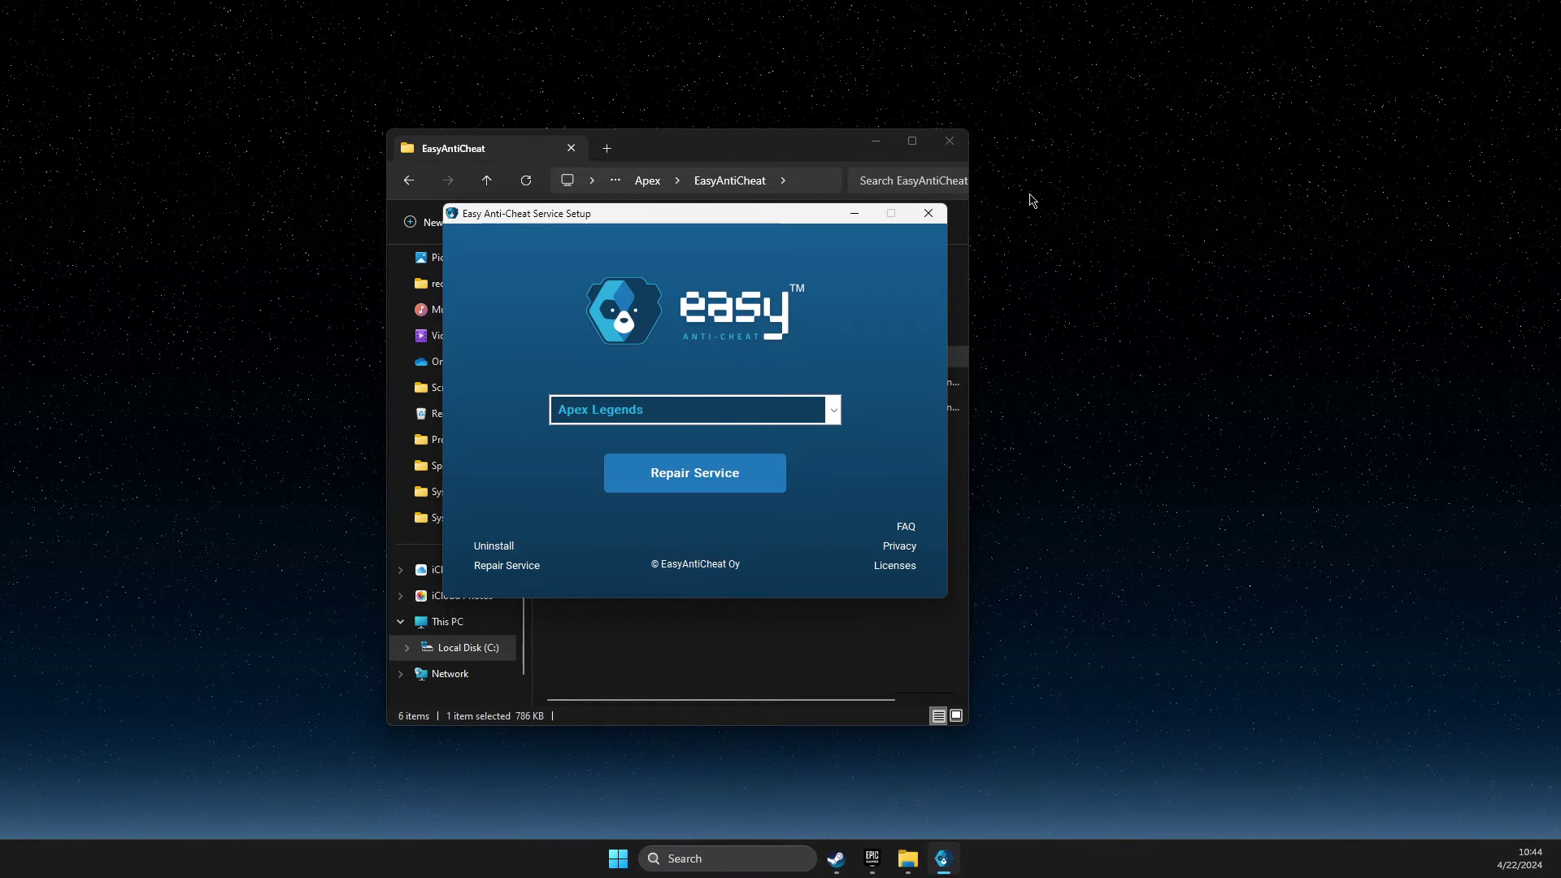
Close the Easy Anti-Cheat Service Setup window for Apex Legends
click(929, 214)
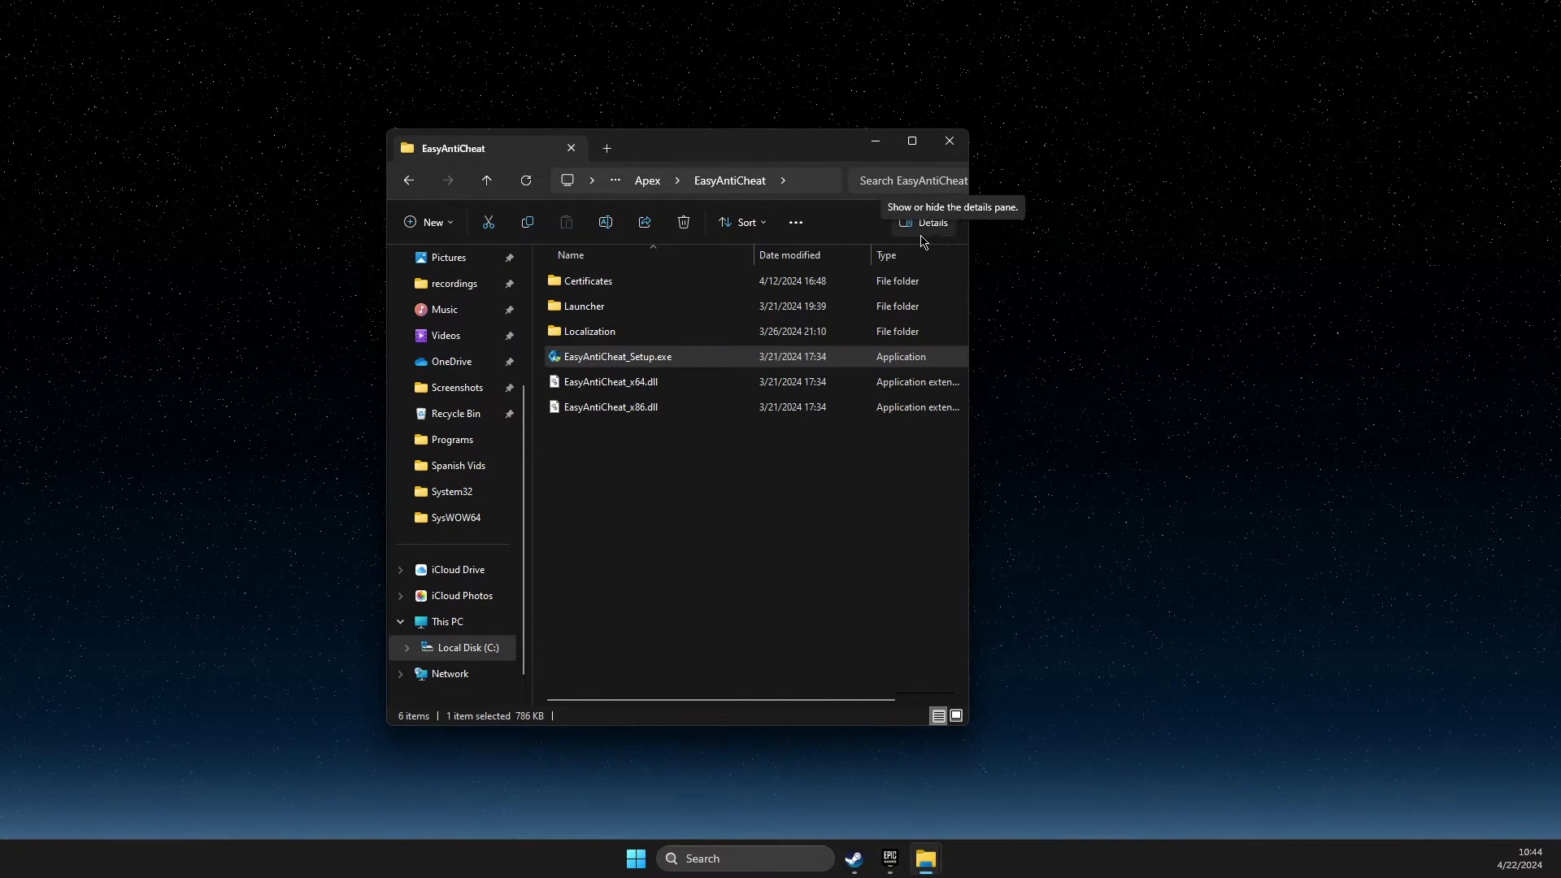
Create a shortcut to EasyAntiCheat_Setup.exe, accepting its placement on the desktop
drag(696, 149, 735, 110)
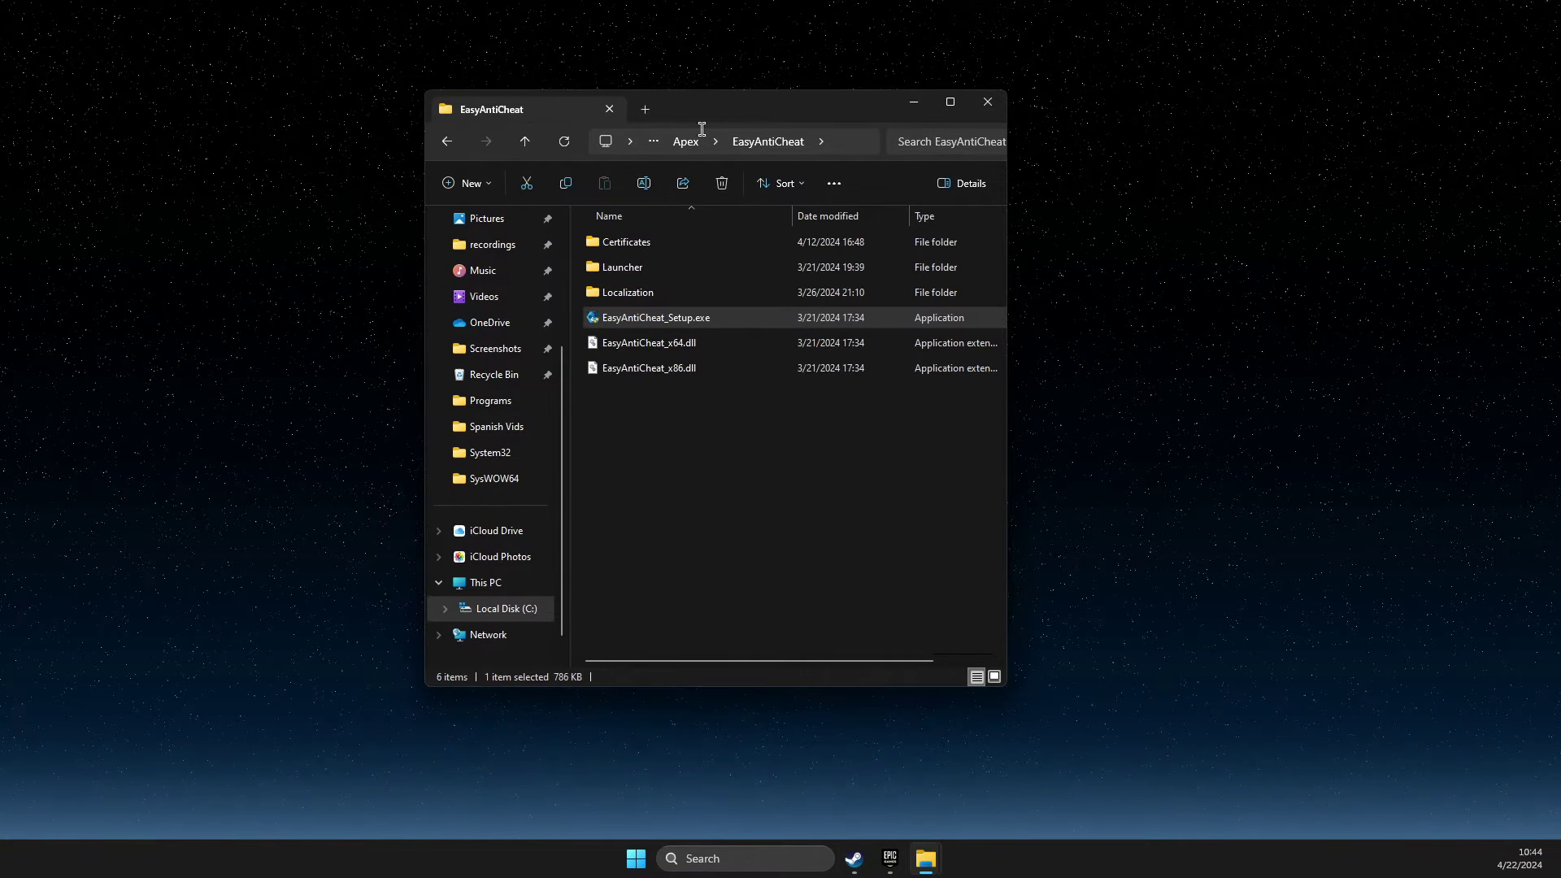
right_click(661, 315)
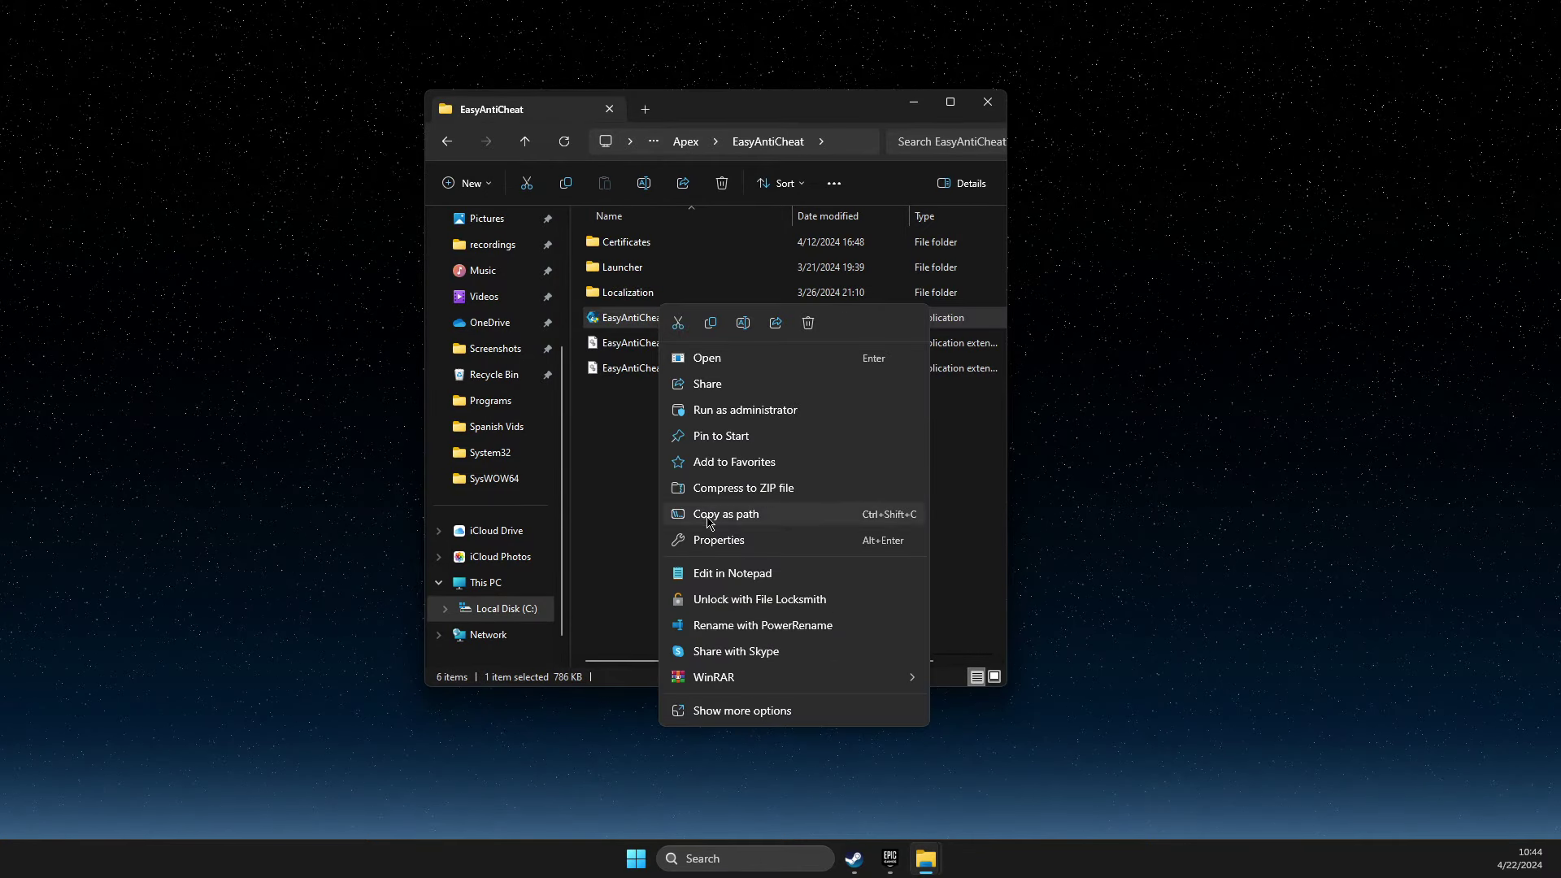
click(752, 714)
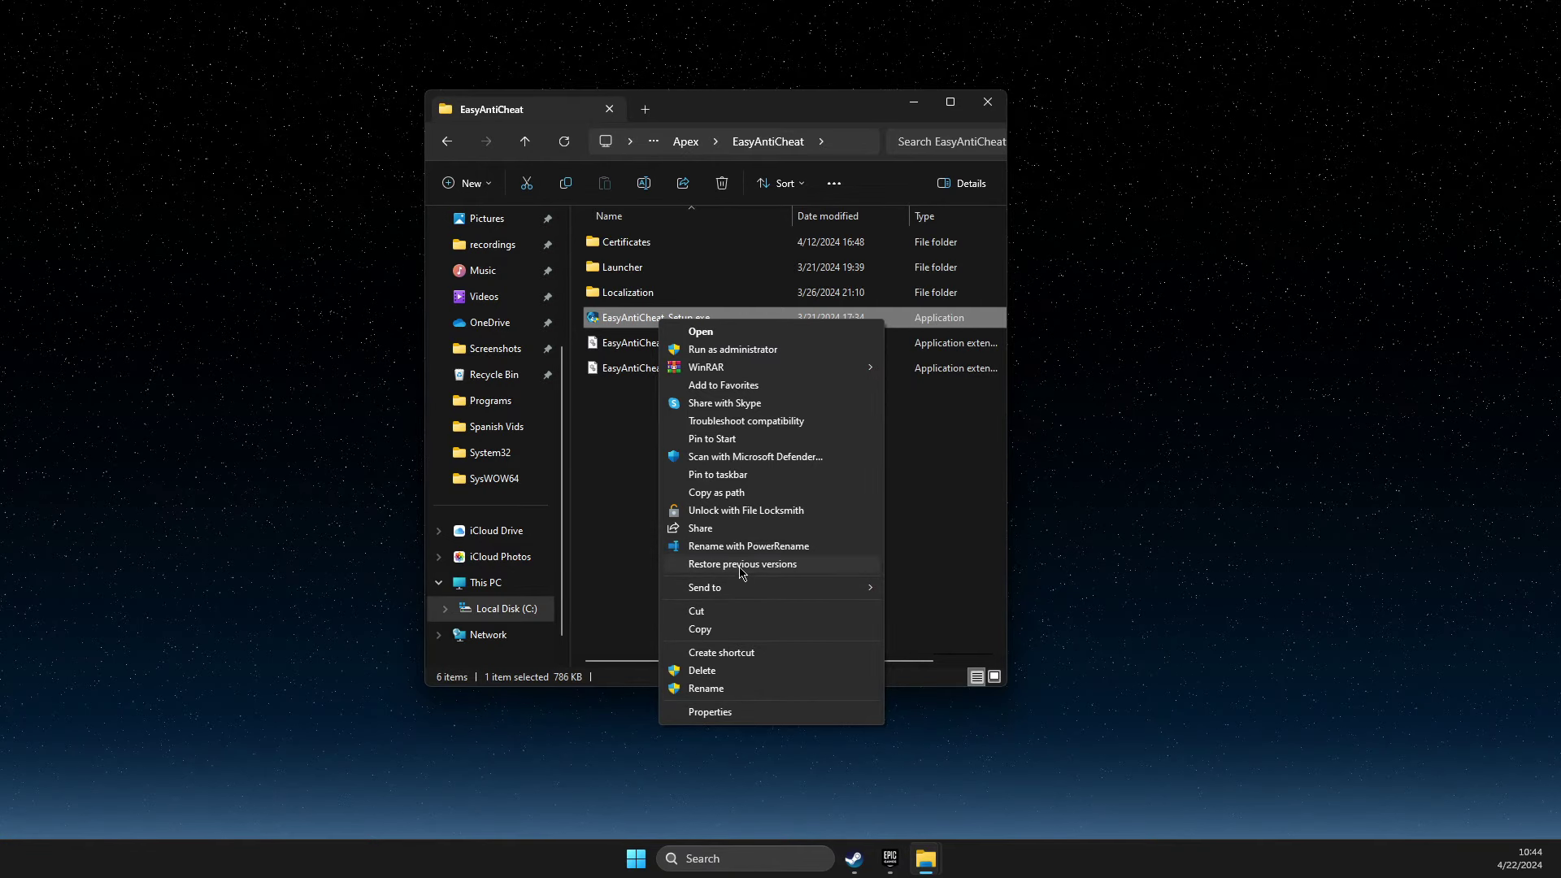
click(740, 654)
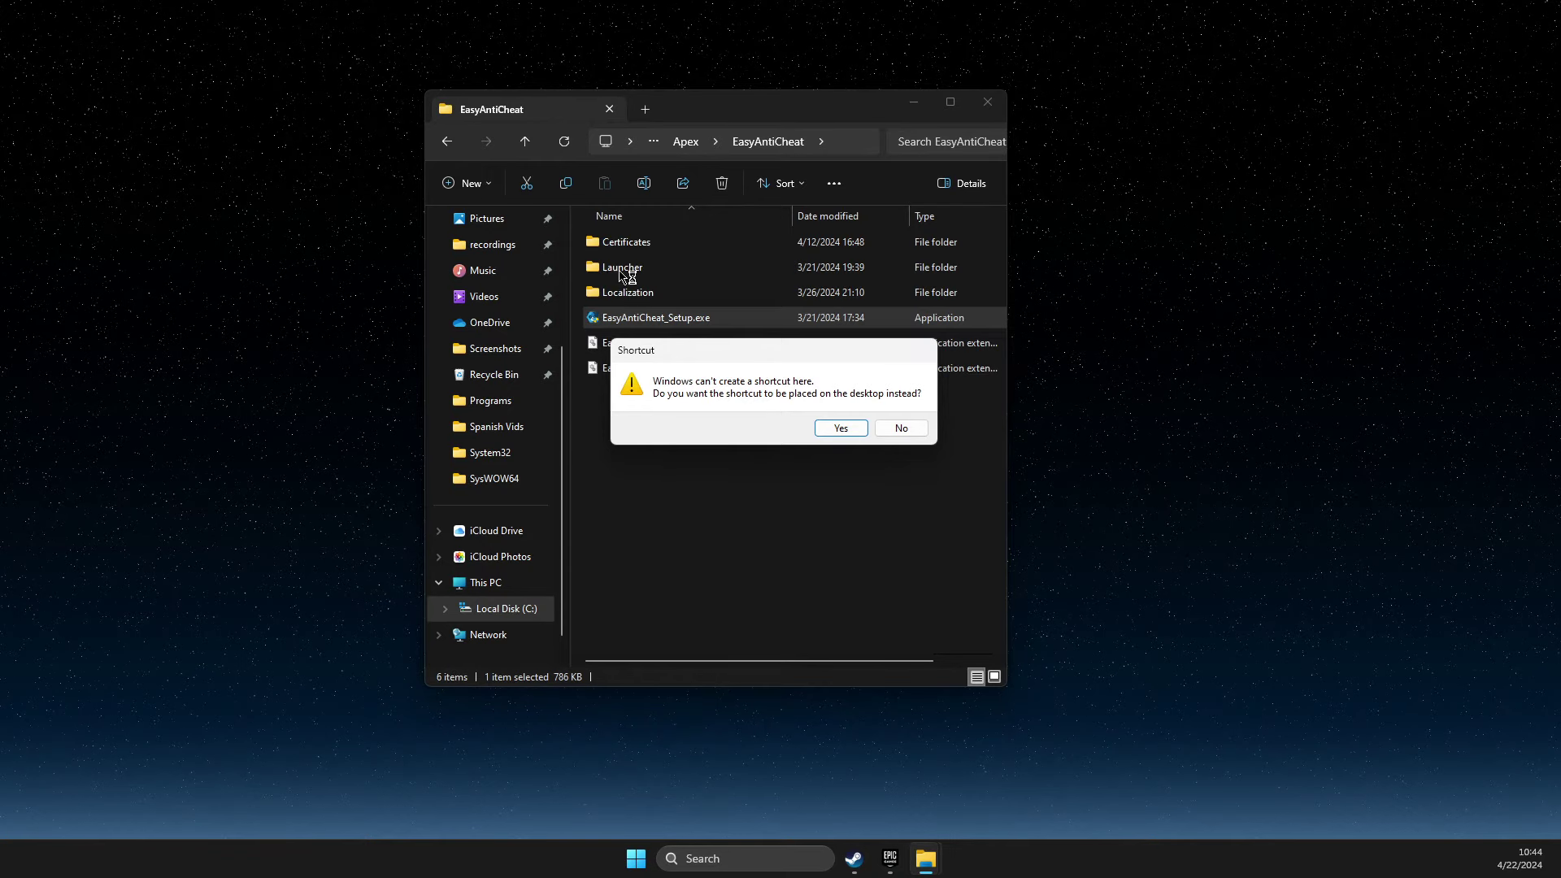
click(840, 428)
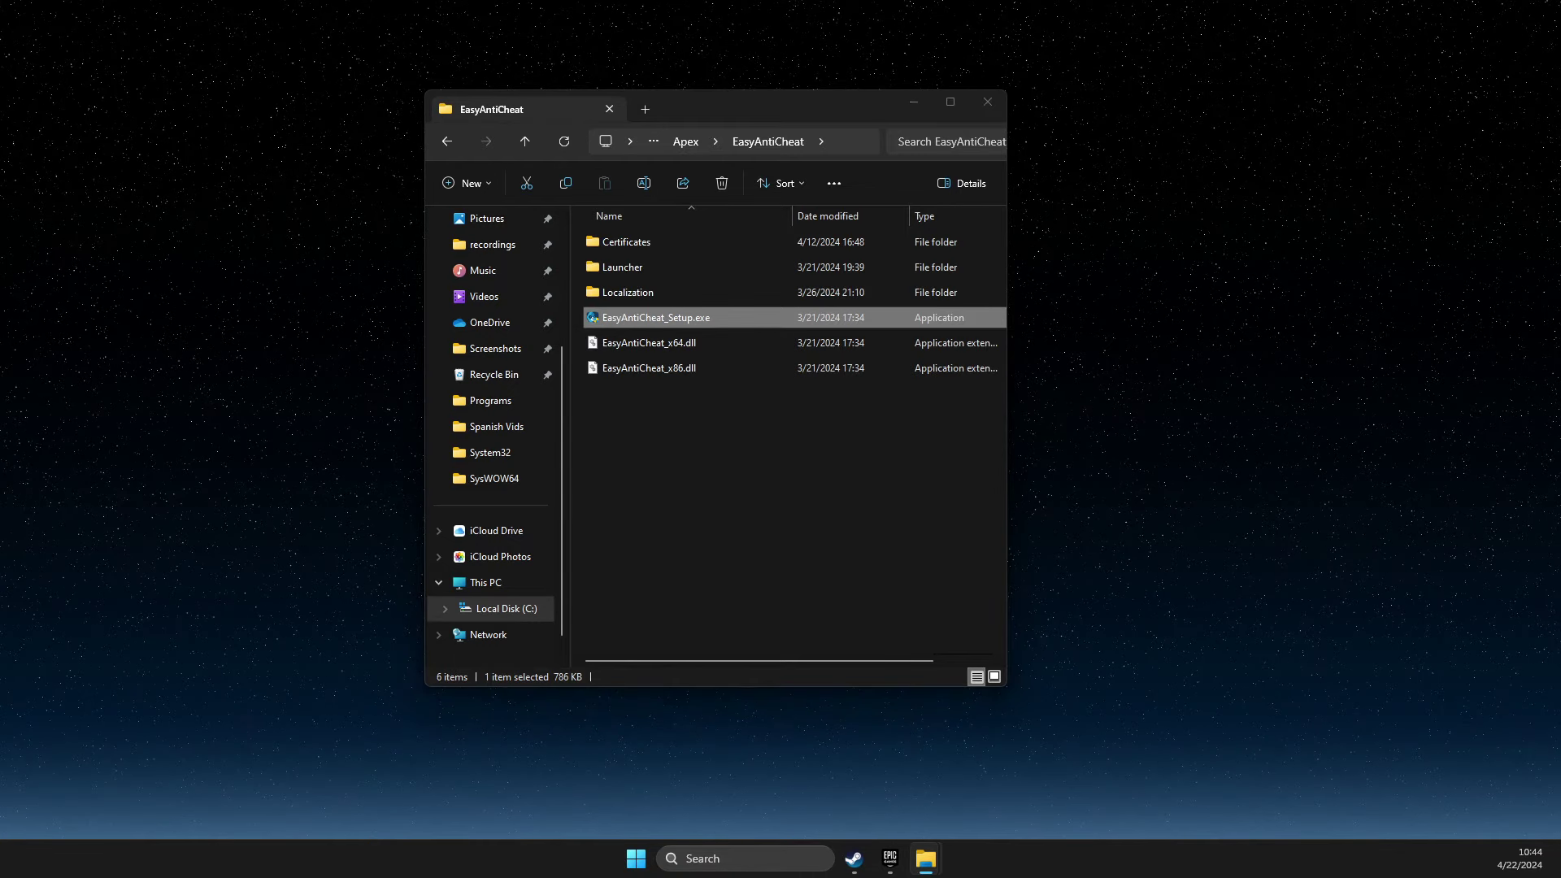
Move the shortcut into the EasyAntiCheat folder with admin permission and open its Properties
drag(656, 317, 781, 445)
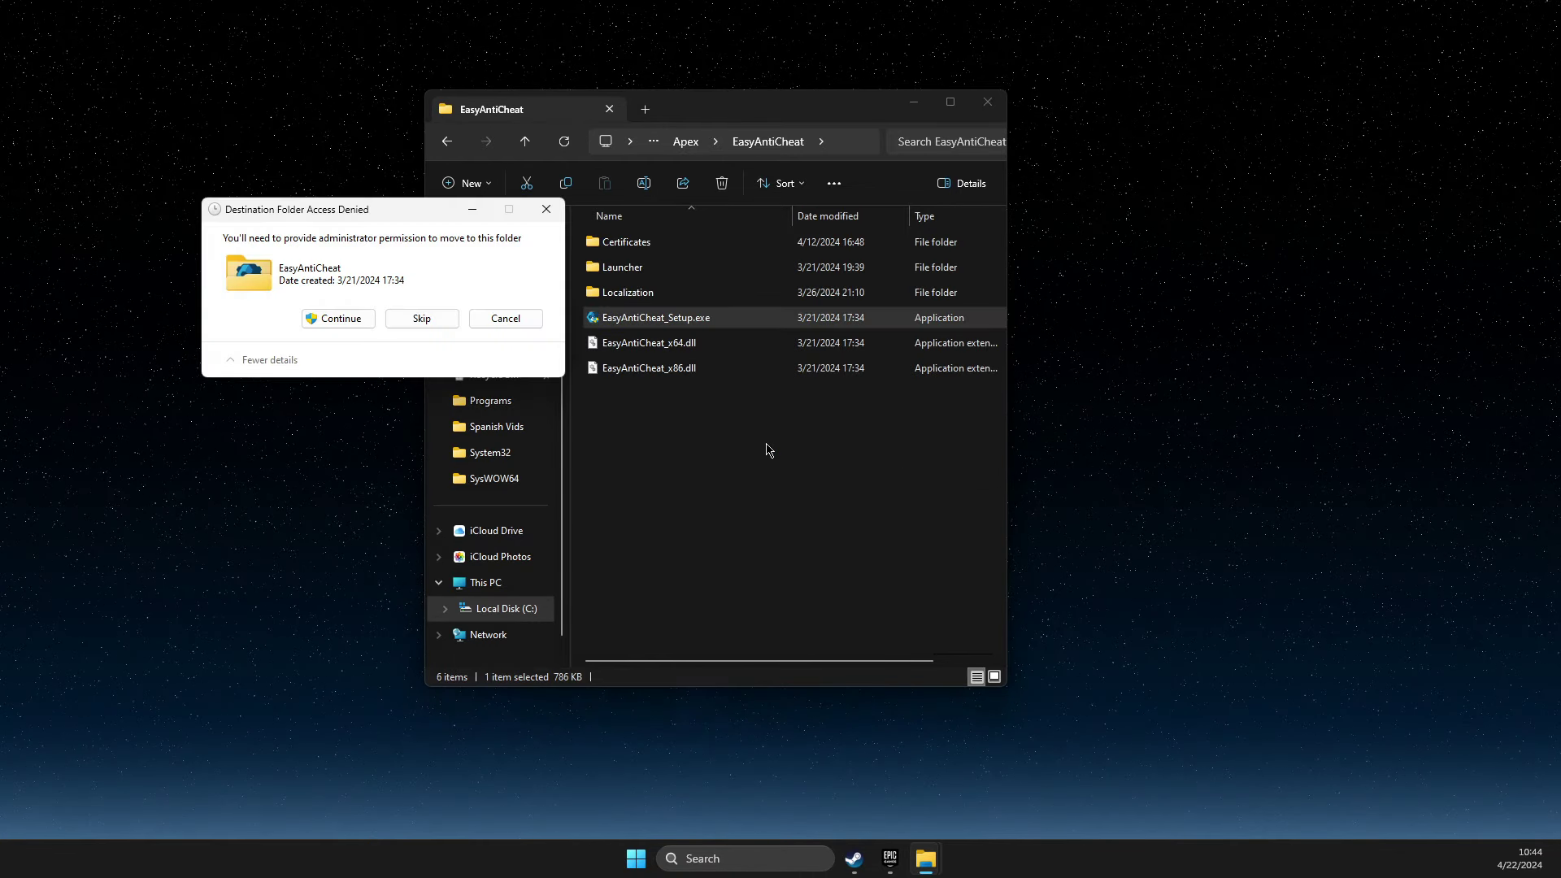
click(341, 323)
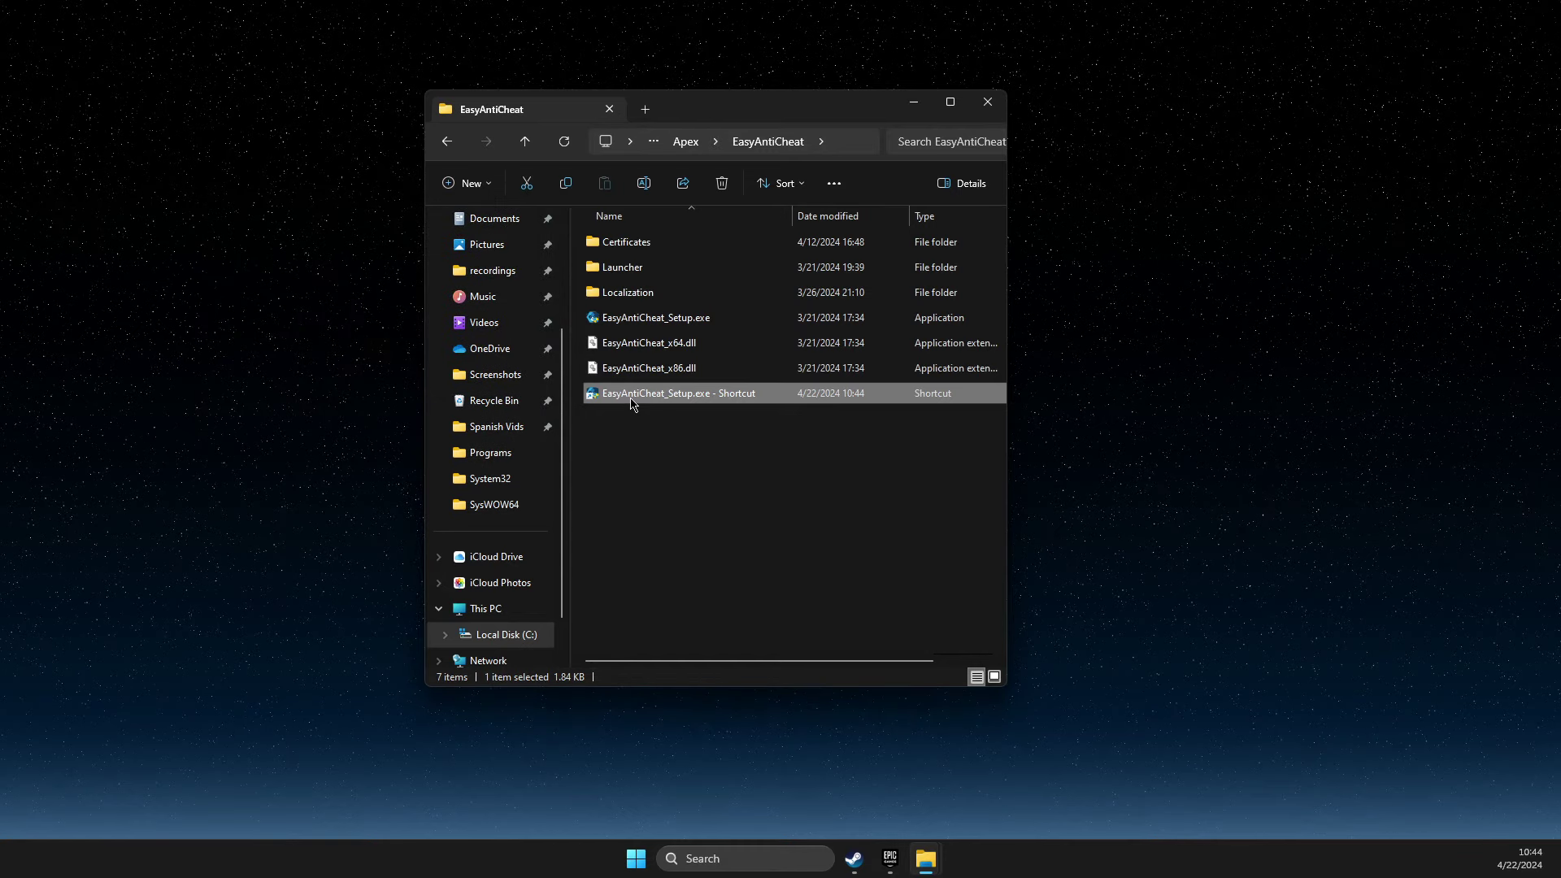
right_click(653, 392)
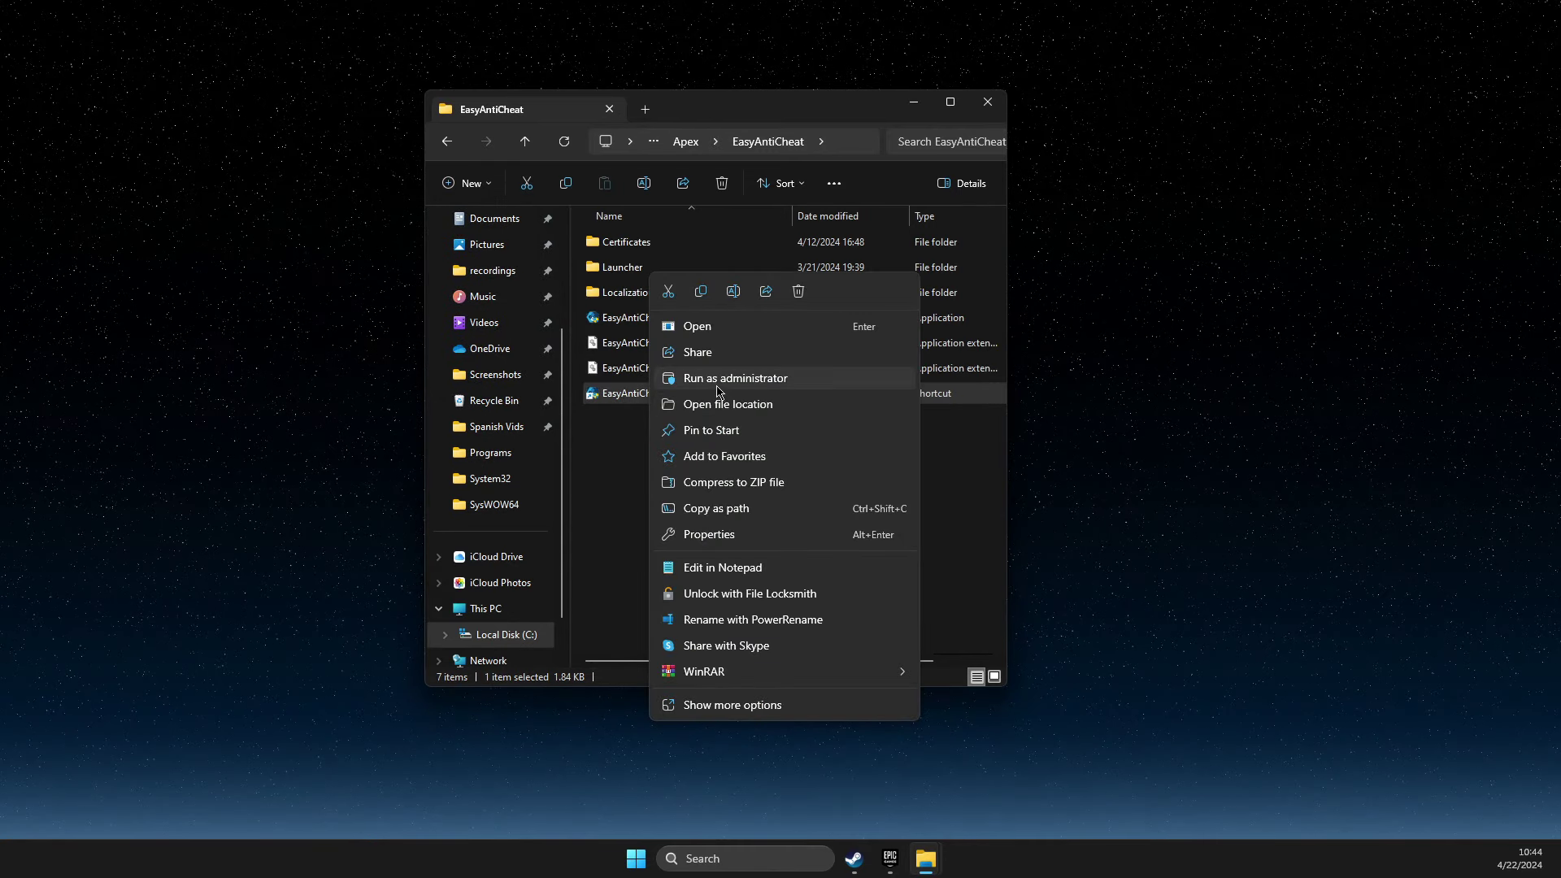
click(719, 534)
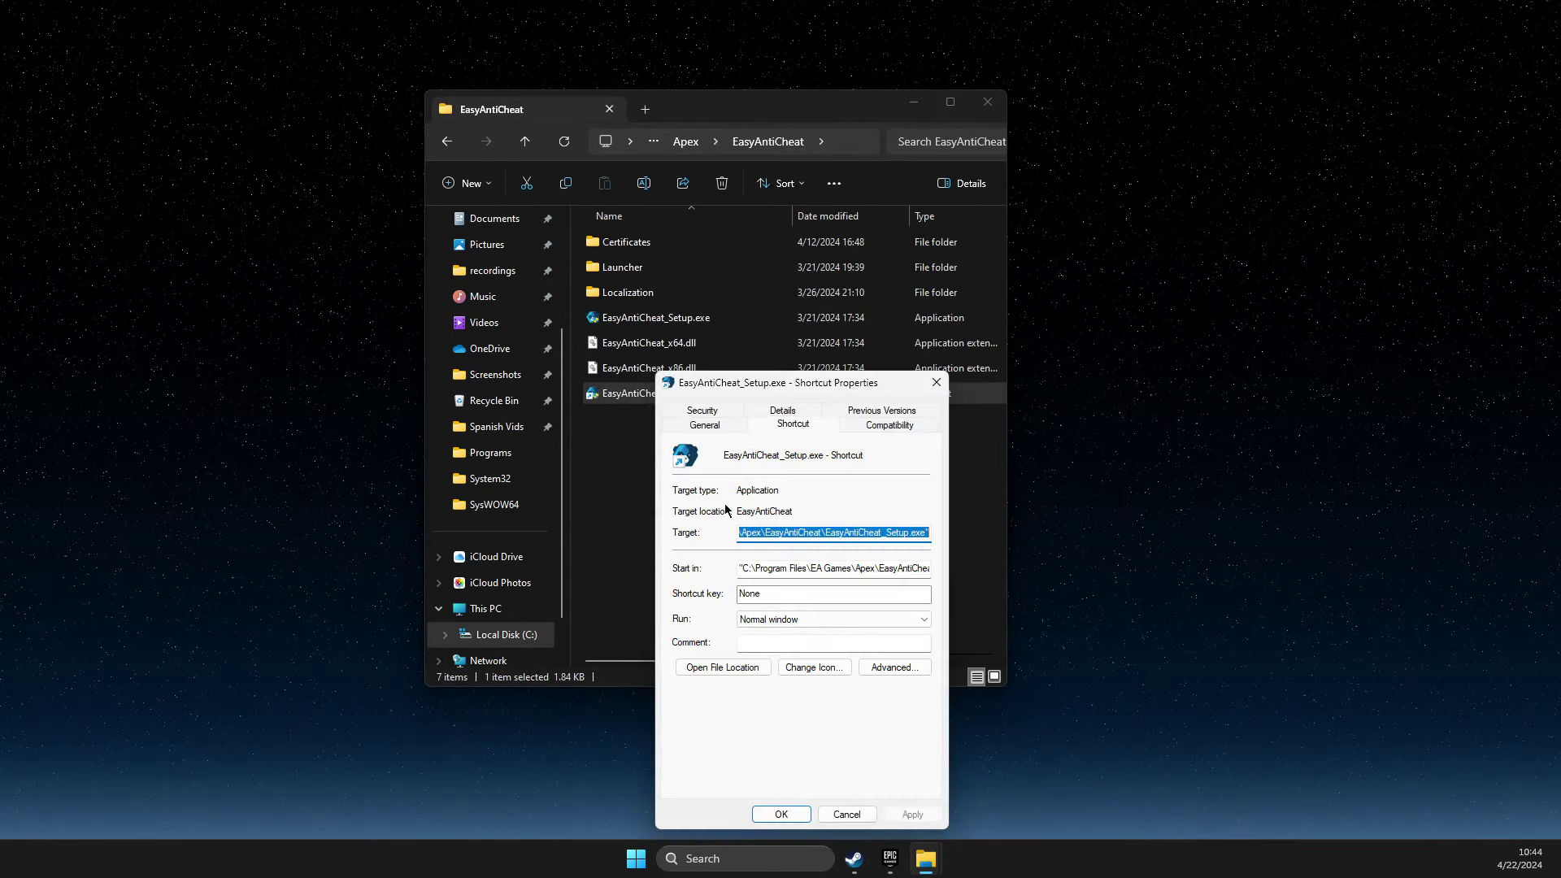
Append ' repair' to the end of the shortcut's Target and apply the change
click(923, 533)
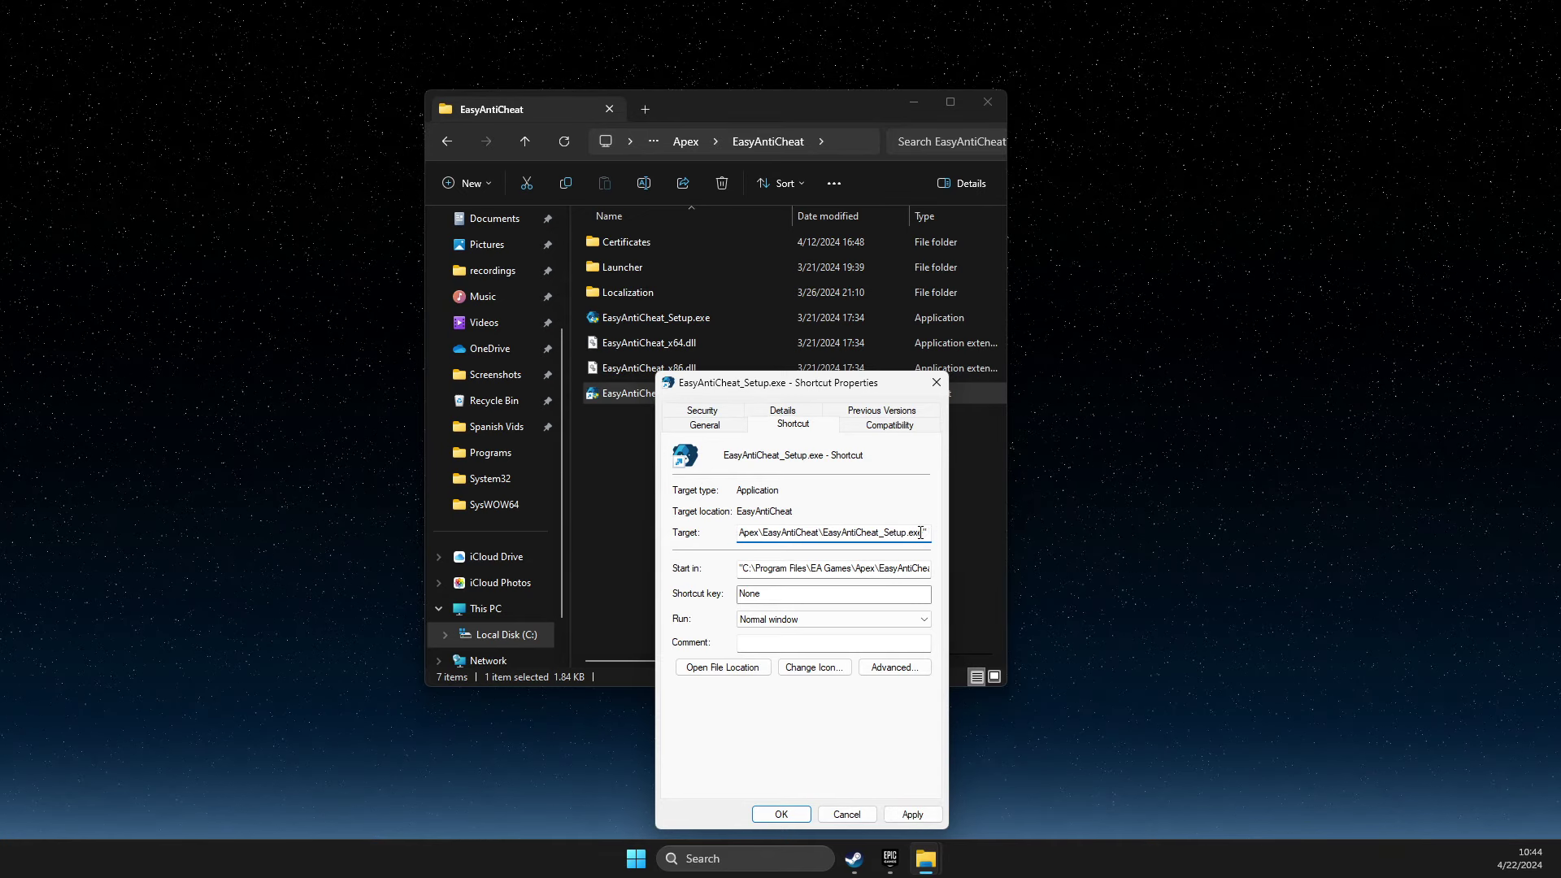
text(repair)
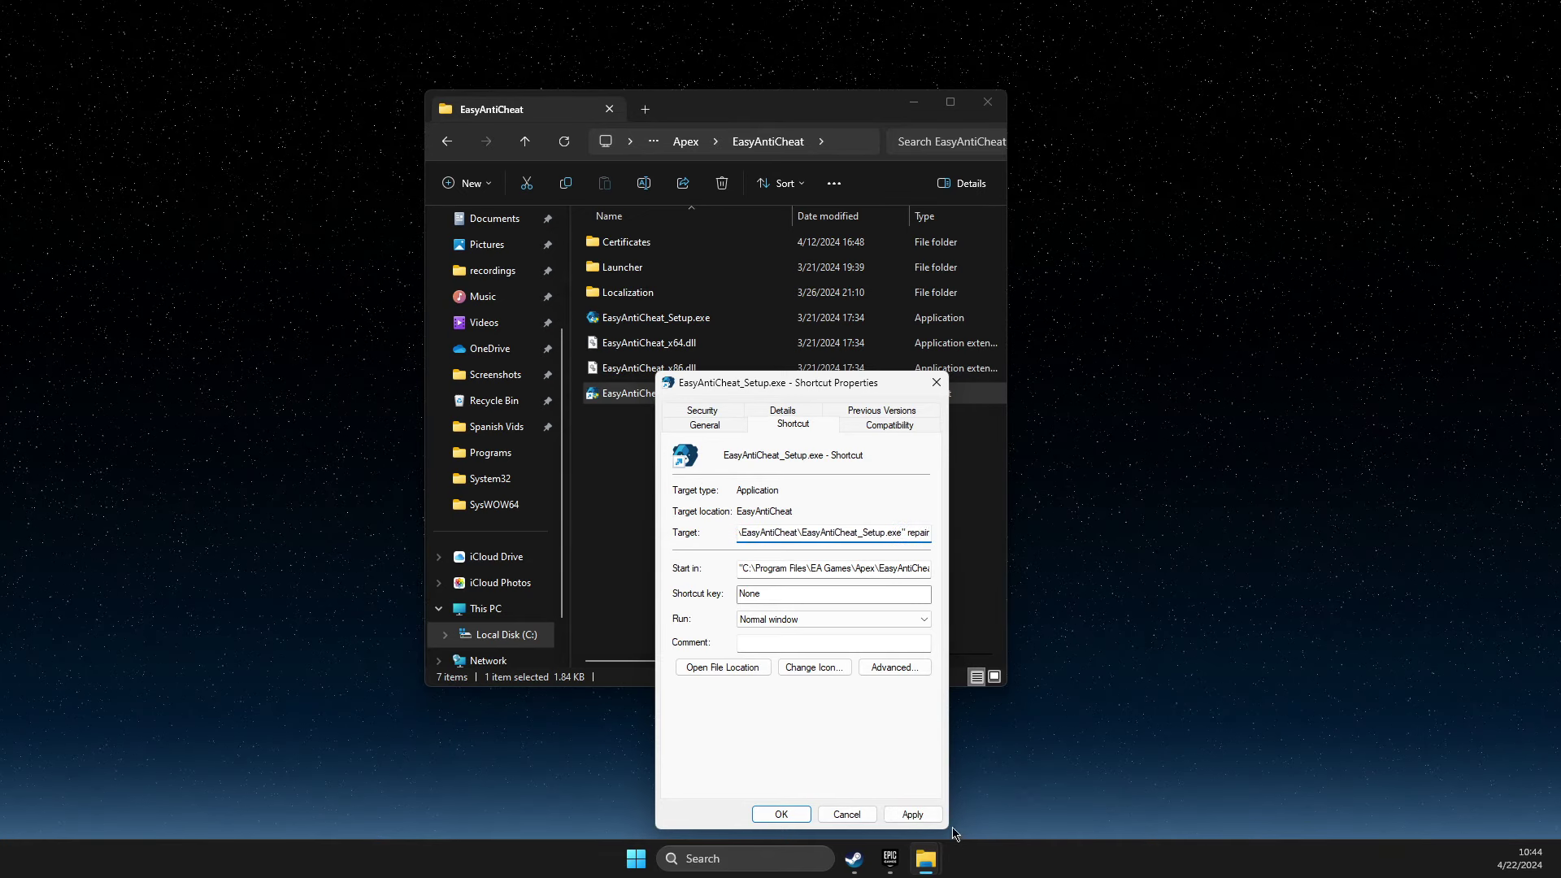
click(912, 816)
click(783, 815)
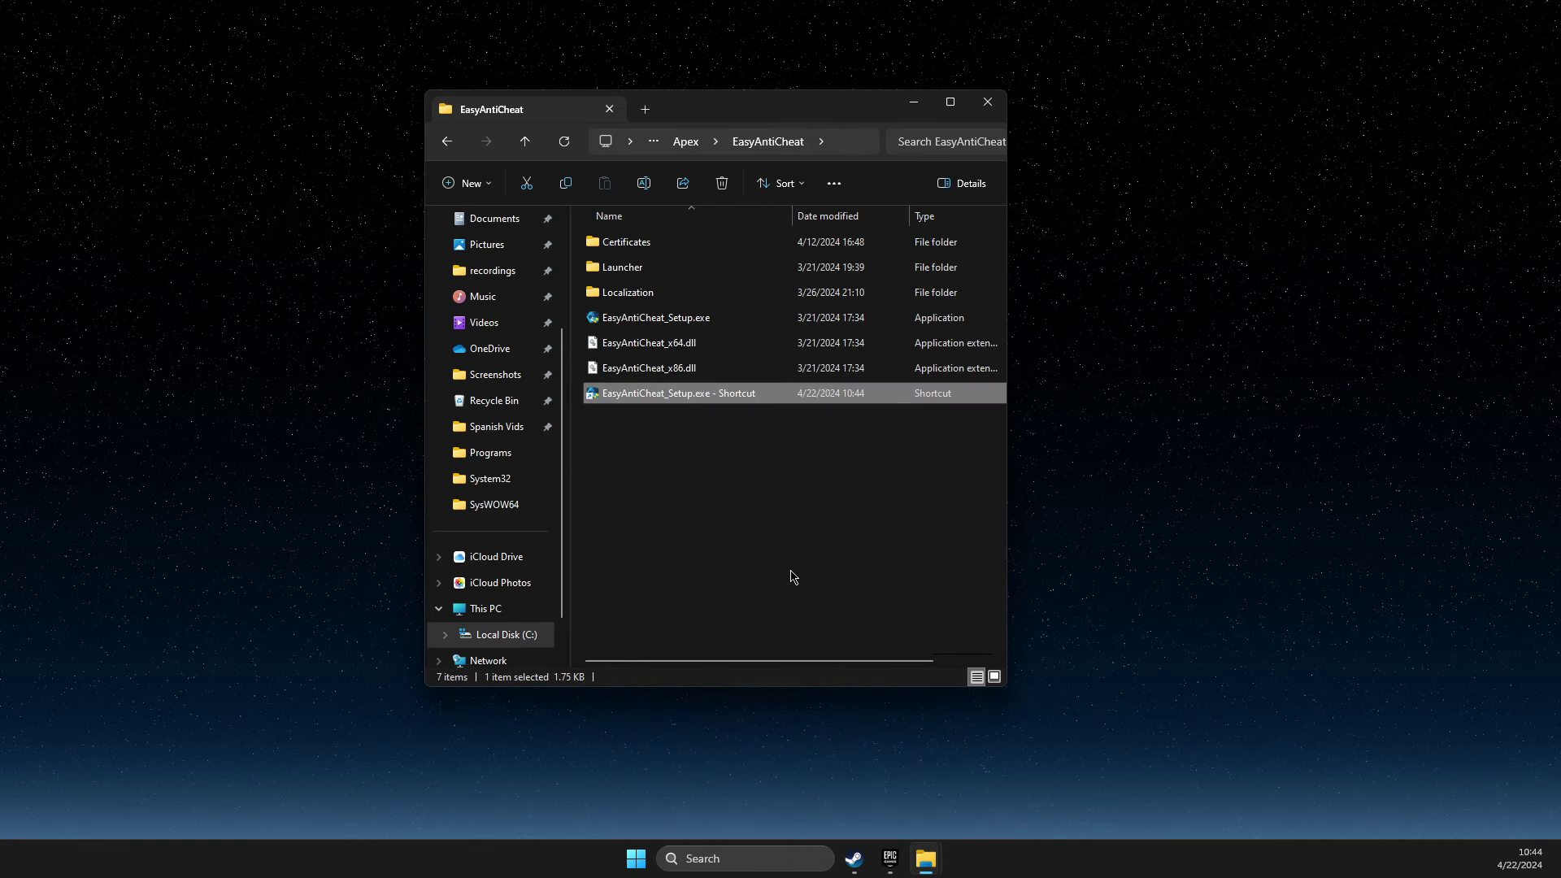